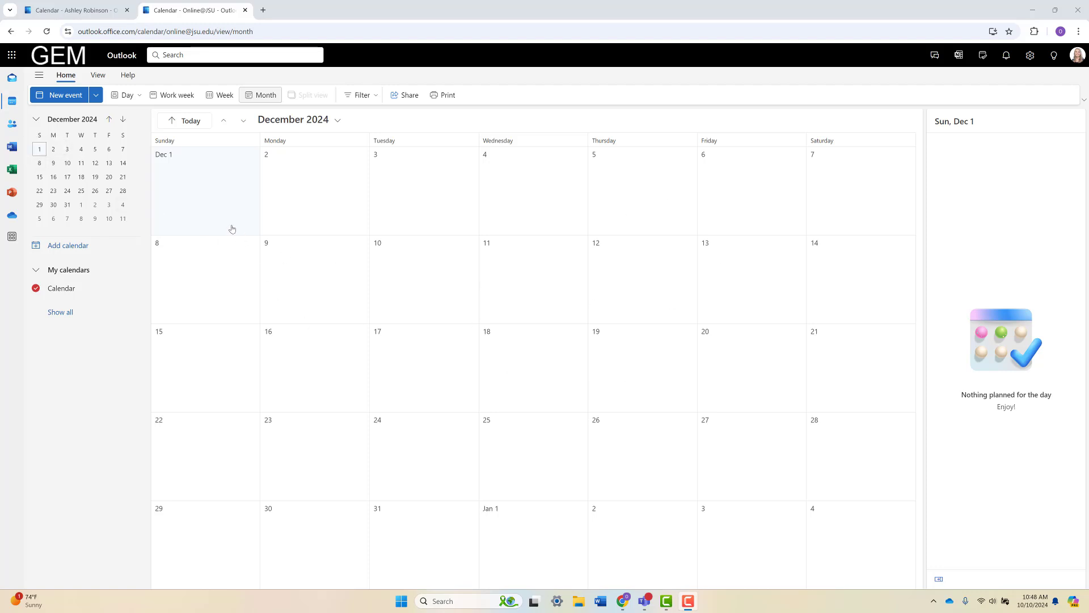
Step: Create a new calendar event titled Test and turn on the Teams meeting option
click(60, 96)
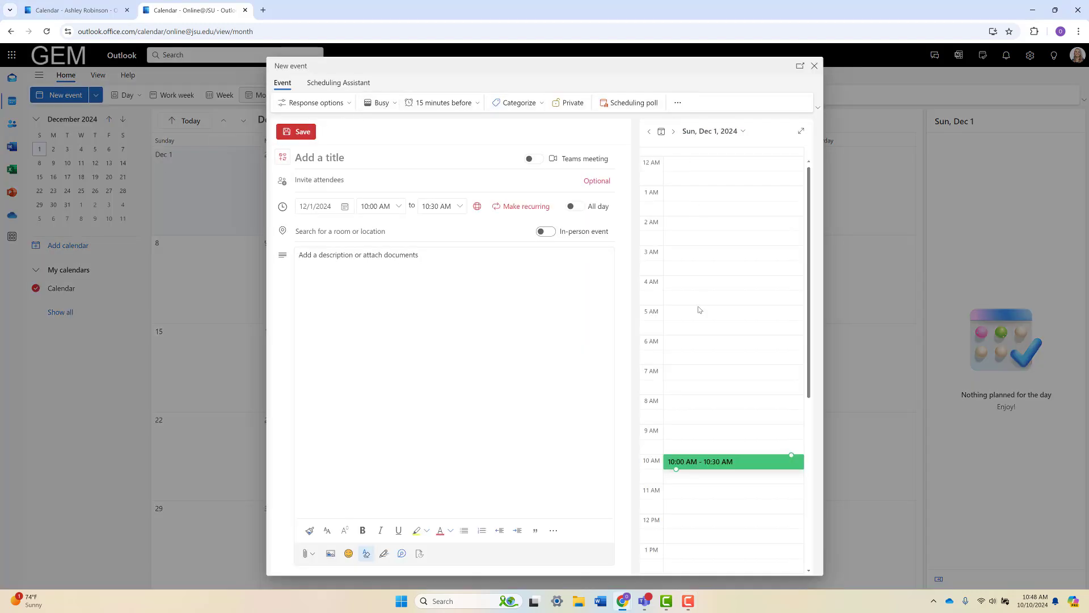
click(482, 359)
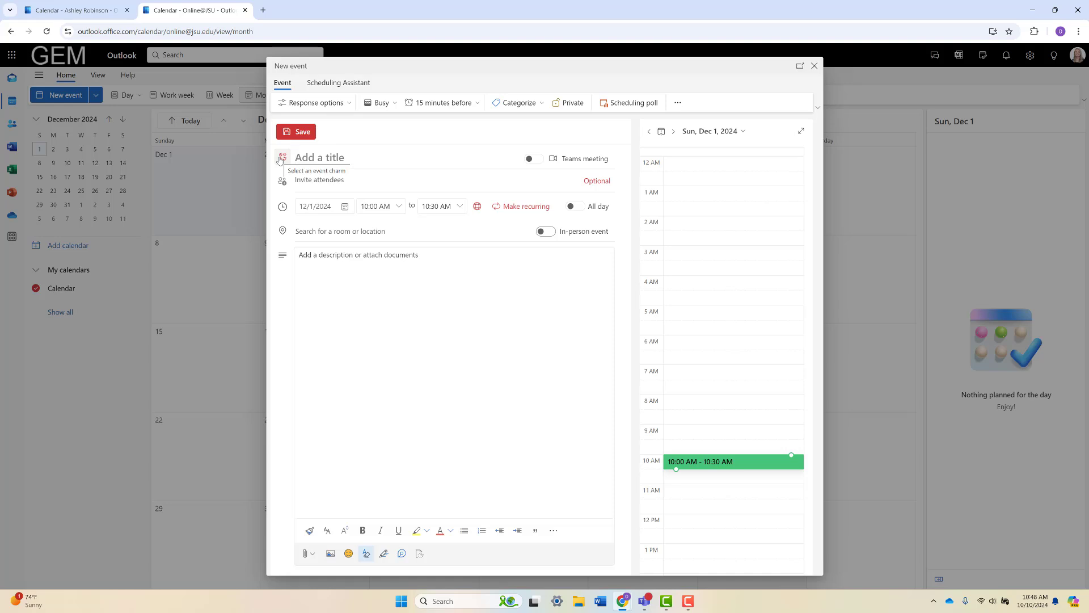
text(Test)
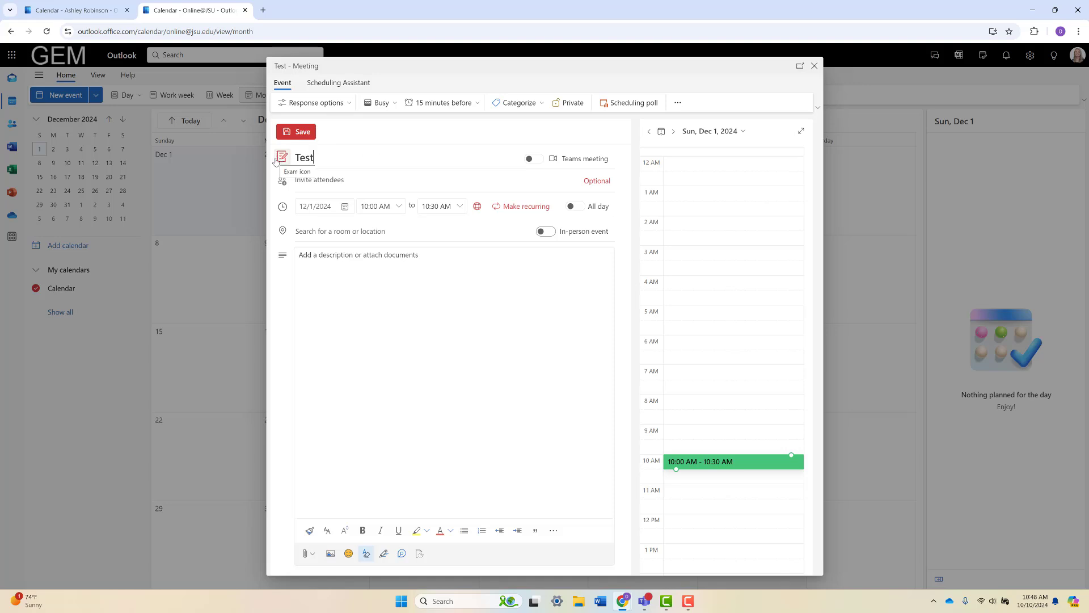
click(536, 161)
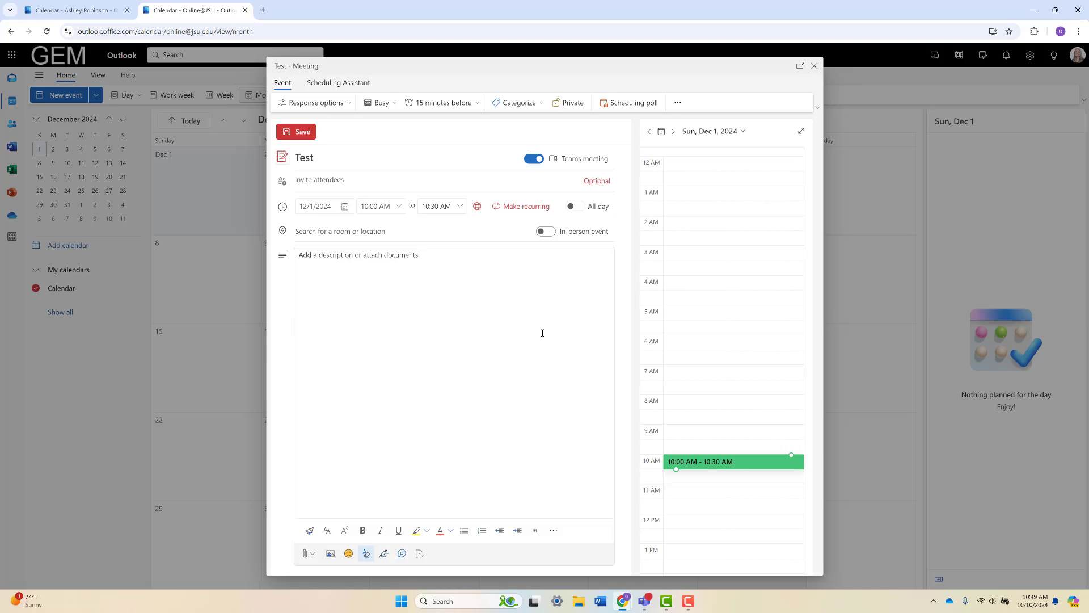
Step: Invite one contact as a required attendee and another suggested contact as an optional attendee
click(365, 180)
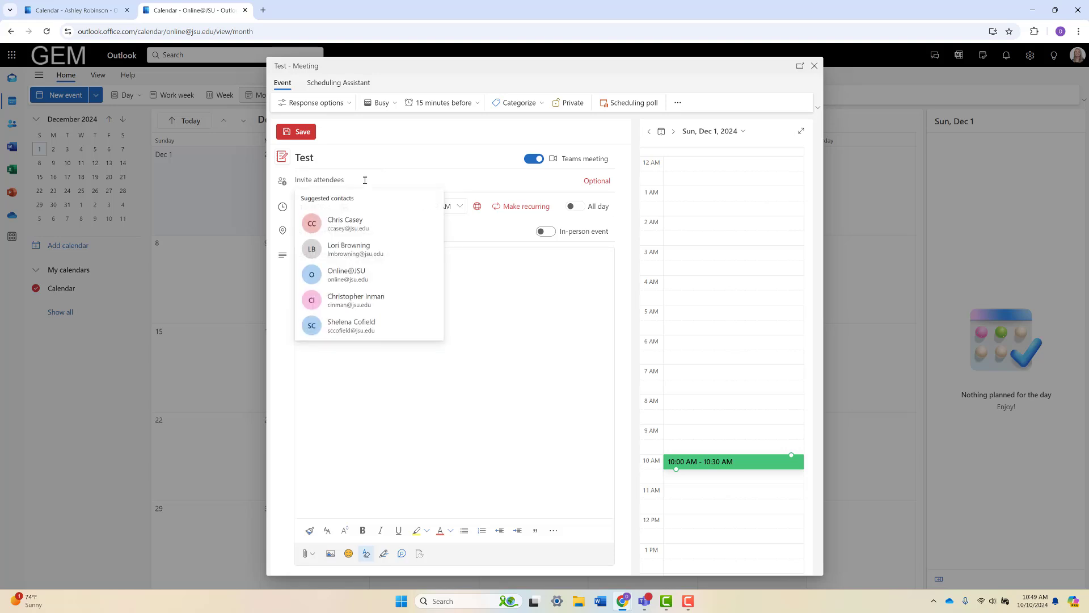
text(as)
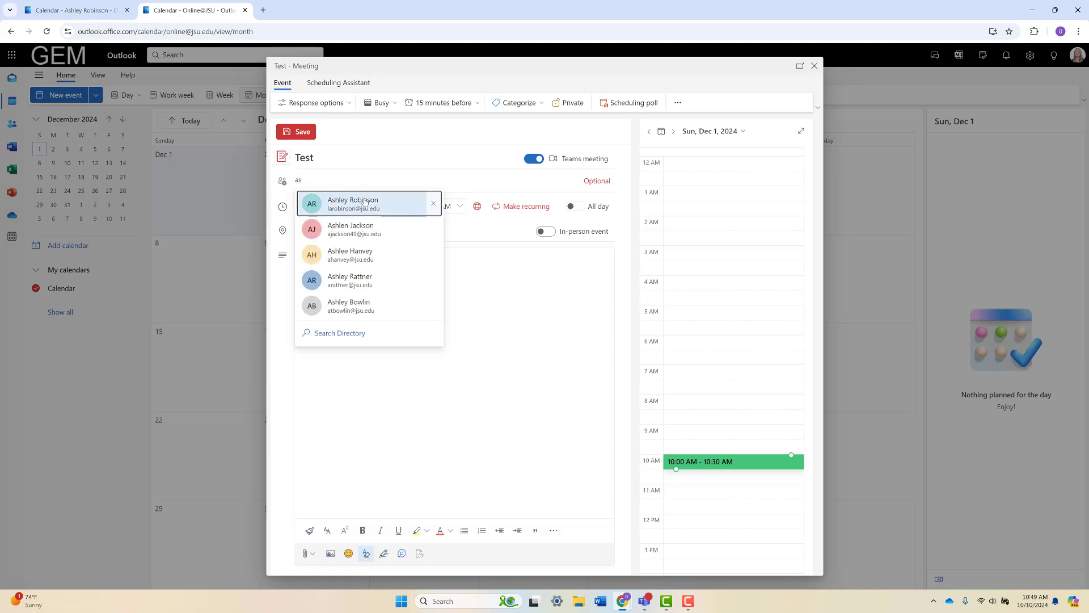
click(364, 202)
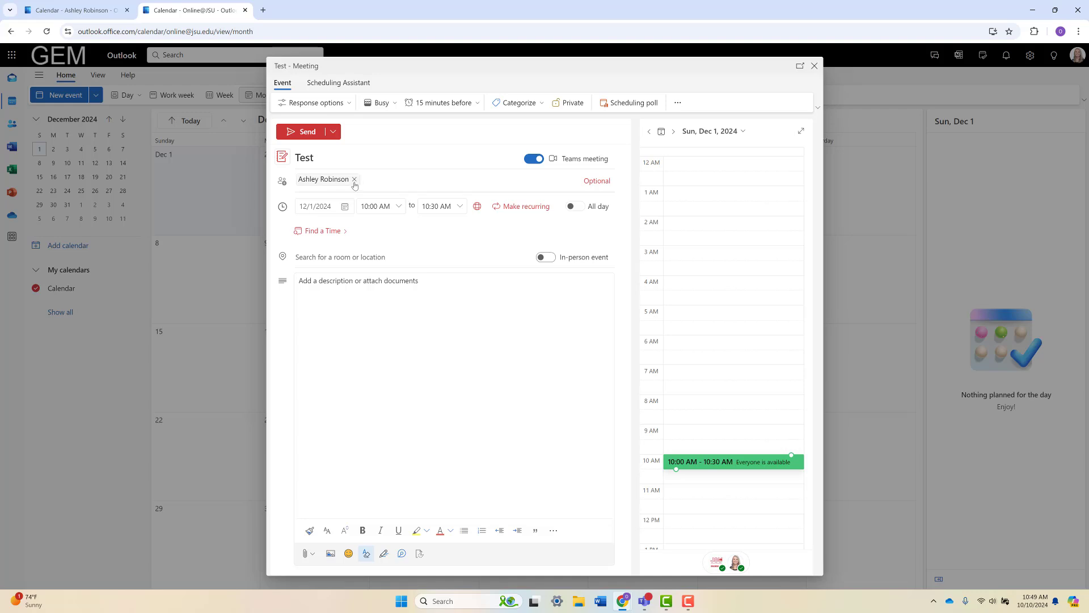
click(593, 187)
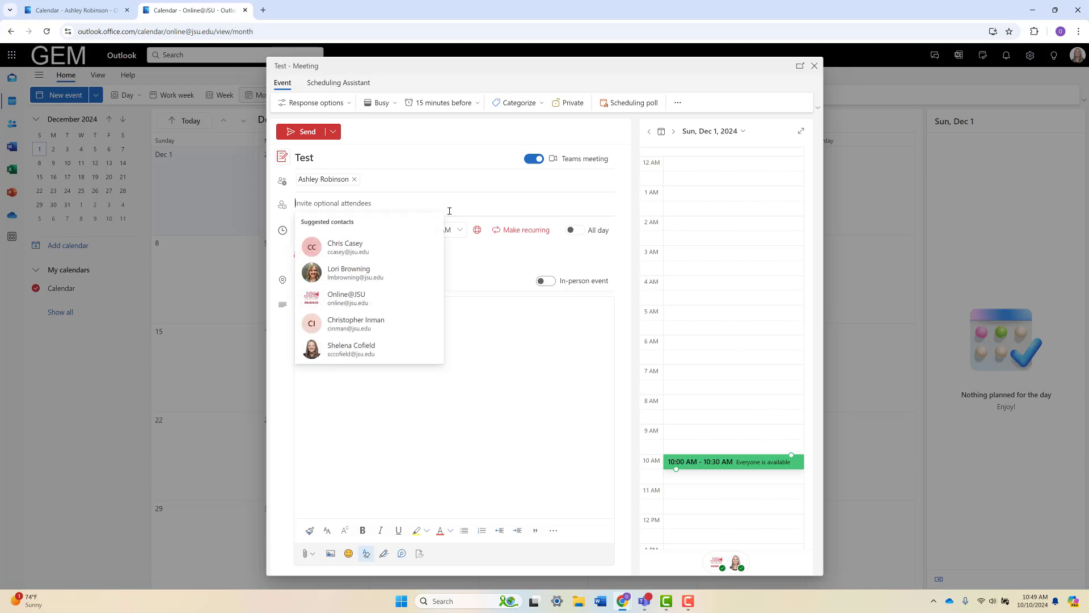
click(371, 271)
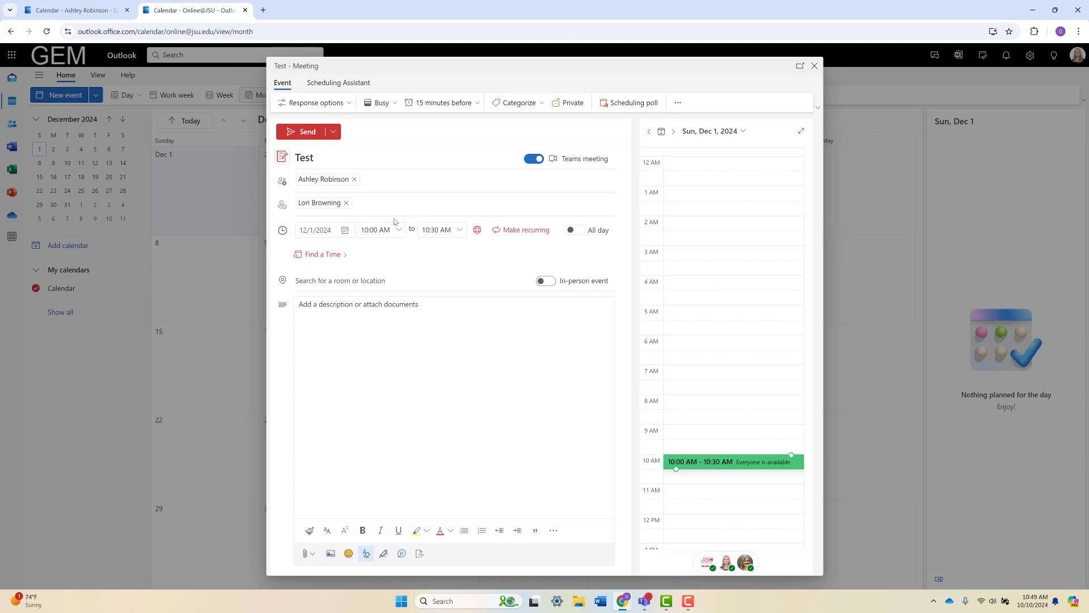
Step: Try a weekly recurrence on Wednesdays only, ending Apr 30, 2025, and leave the recurrence settings without saving
click(345, 231)
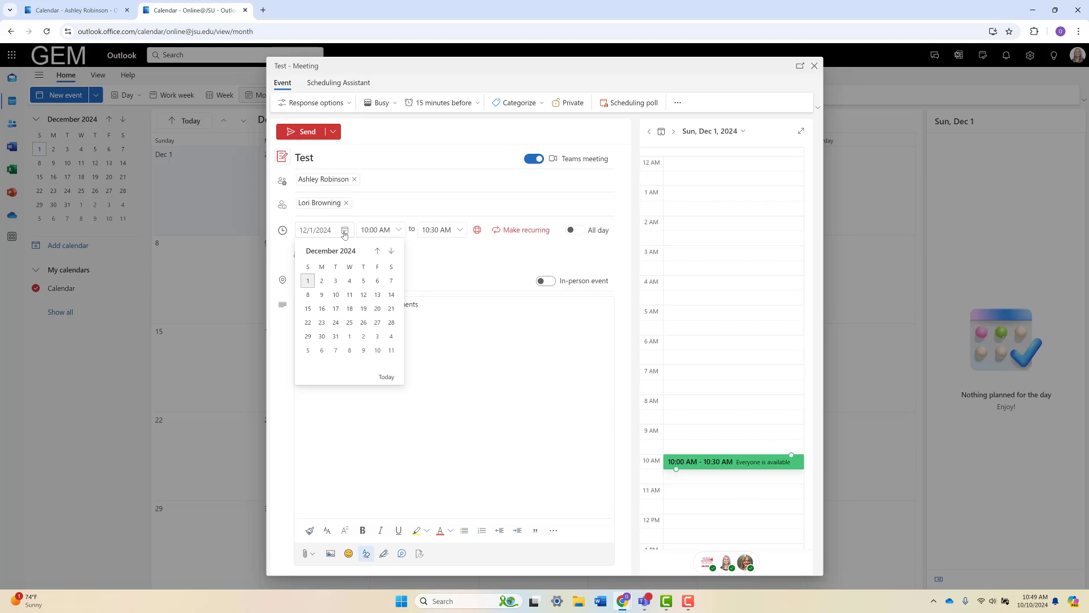
click(472, 255)
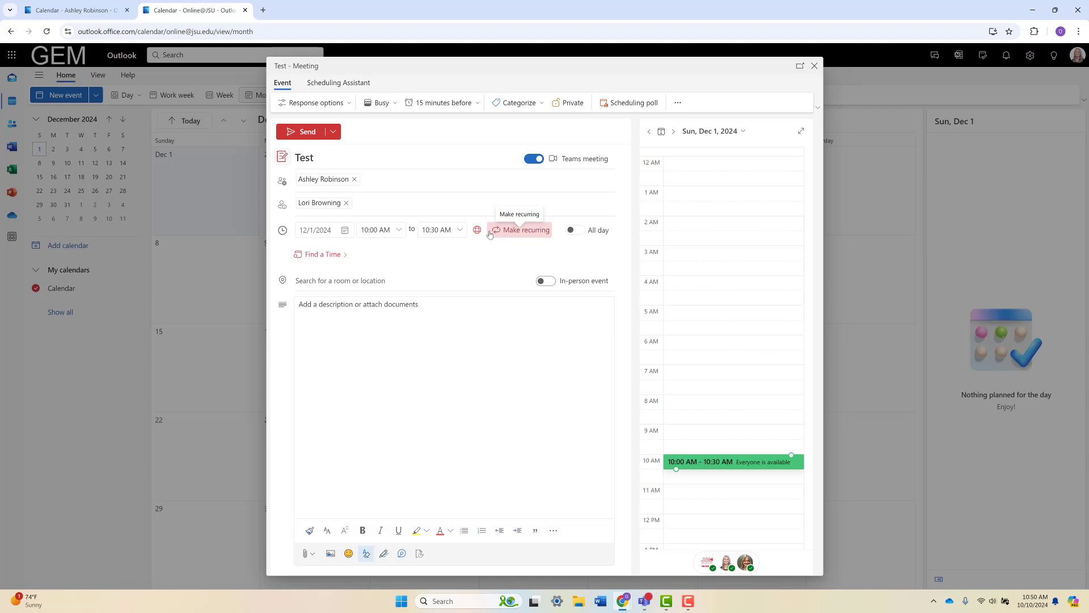
click(490, 233)
click(529, 331)
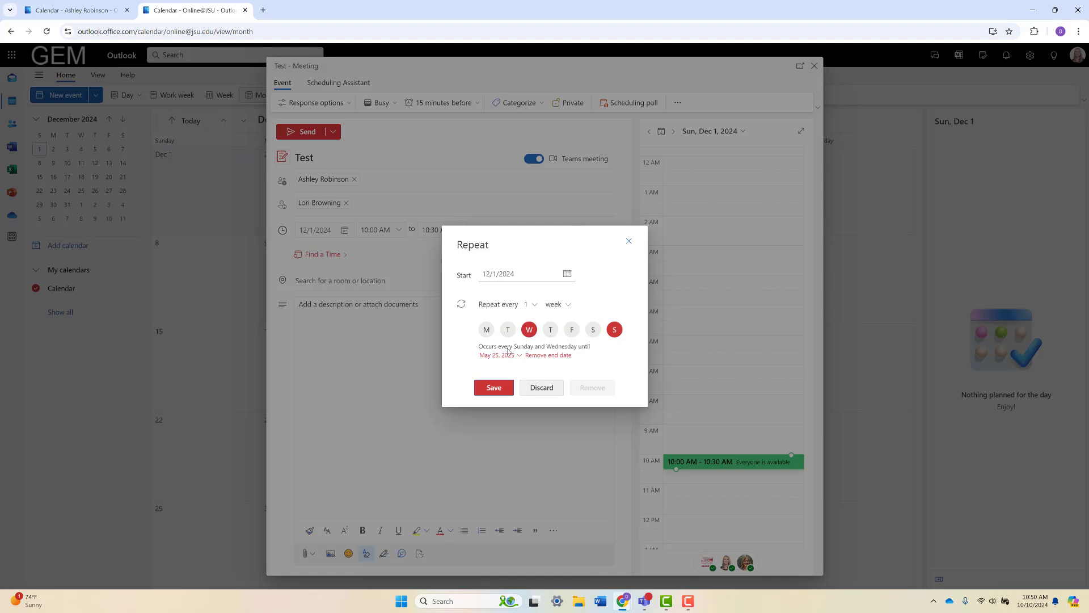
click(615, 330)
click(518, 356)
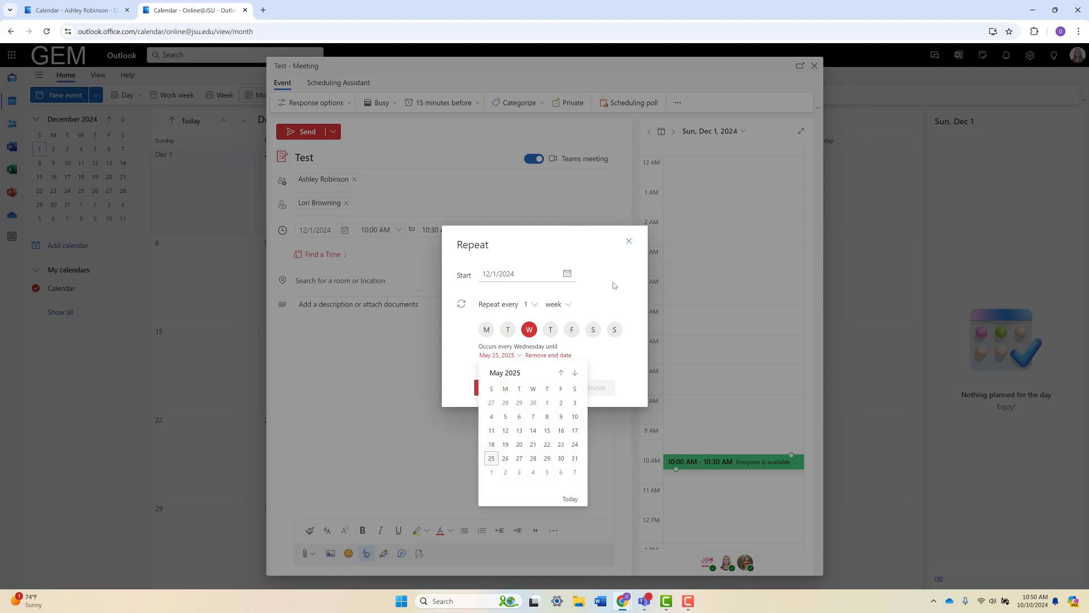
click(567, 372)
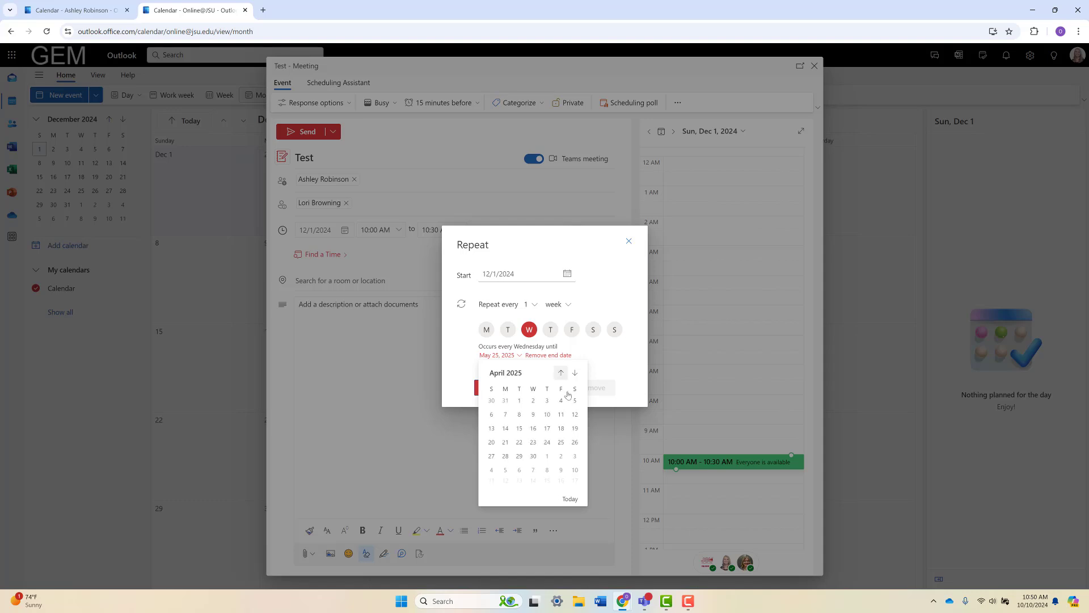
click(533, 458)
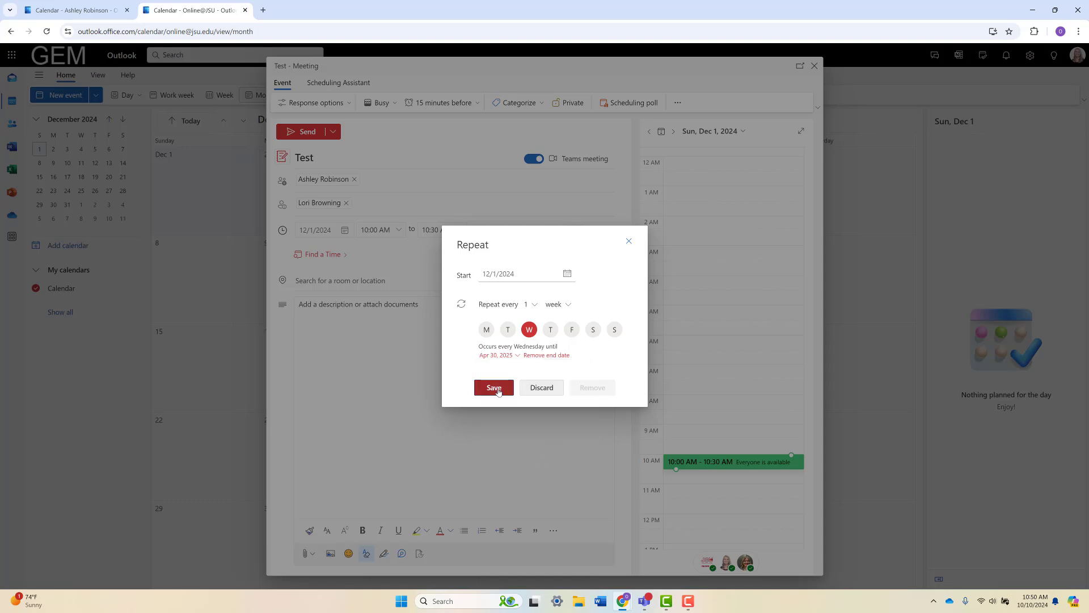
click(634, 241)
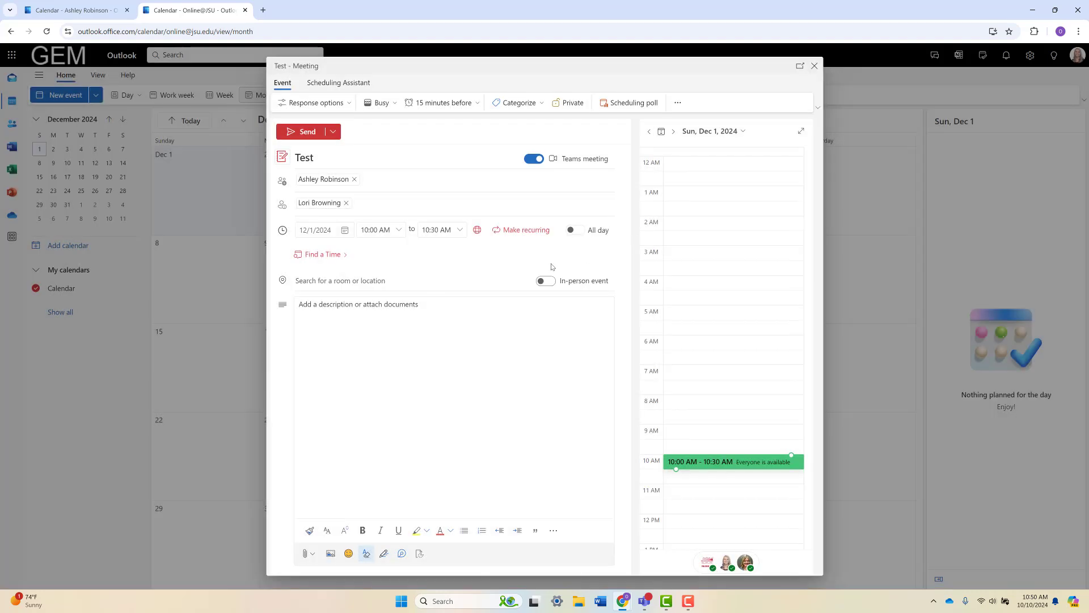
Step: Switch the event to all day and back to a timed event
click(576, 230)
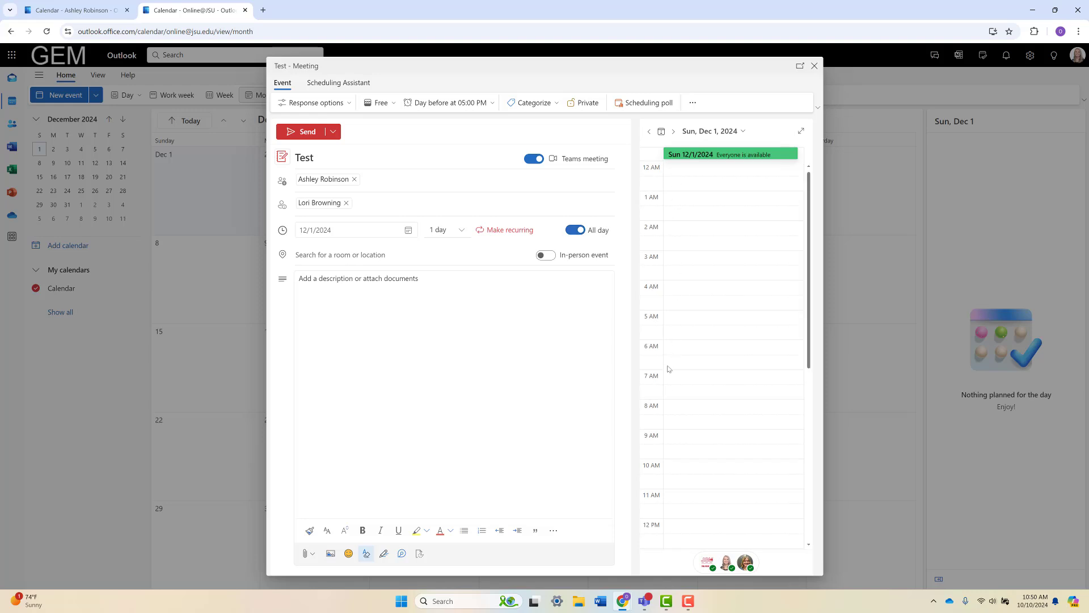
click(575, 229)
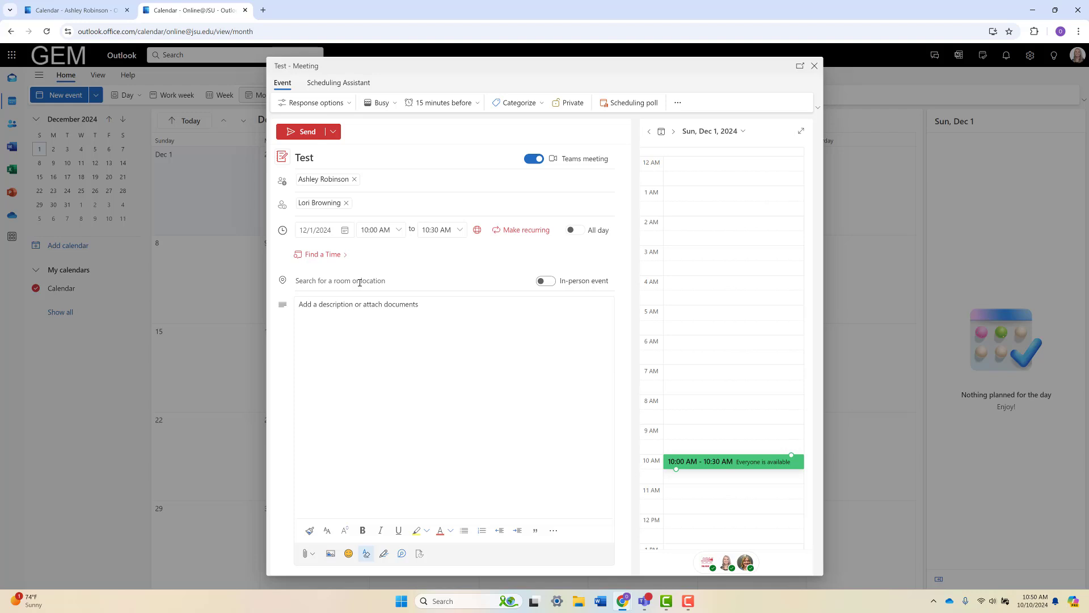
Step: Try "self hs" and "208" as the event location, and clear the location
right_click(357, 283)
click(330, 281)
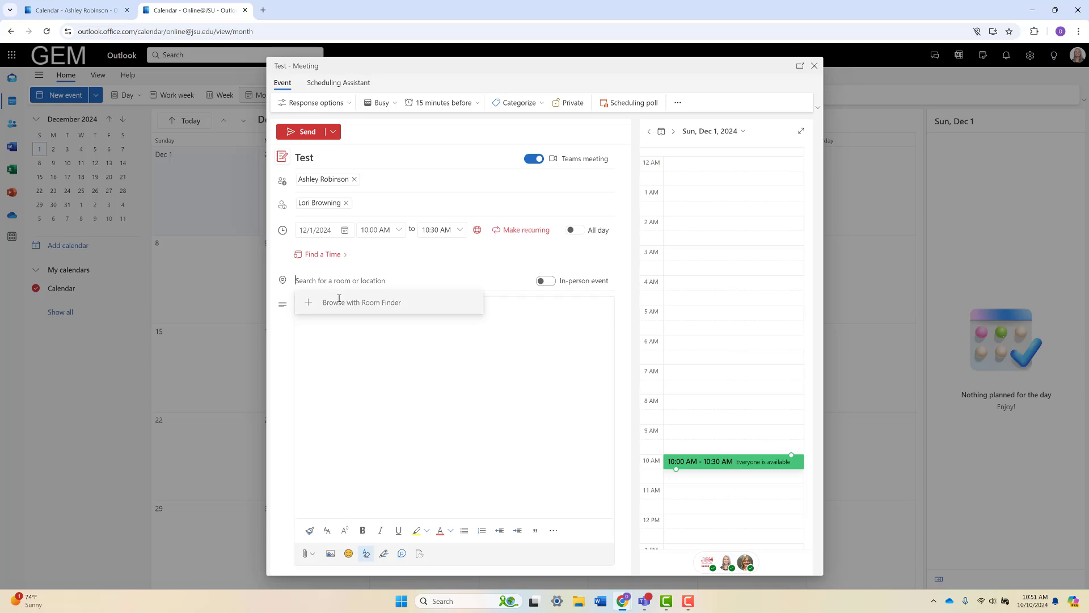
text(self)
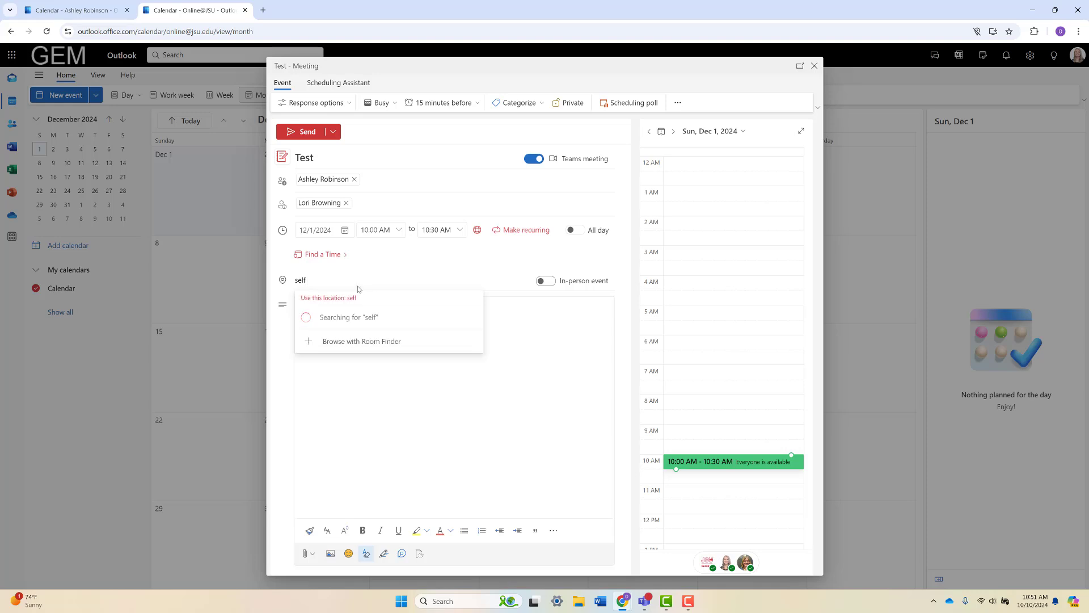
text( hs)
key(BackSpace)
key(BackSpace)
key(BackSpace)
key(BackSpace)
key(BackSpace)
key(BackSpace)
key(BackSpace)
text(208)
drag(333, 280, 286, 282)
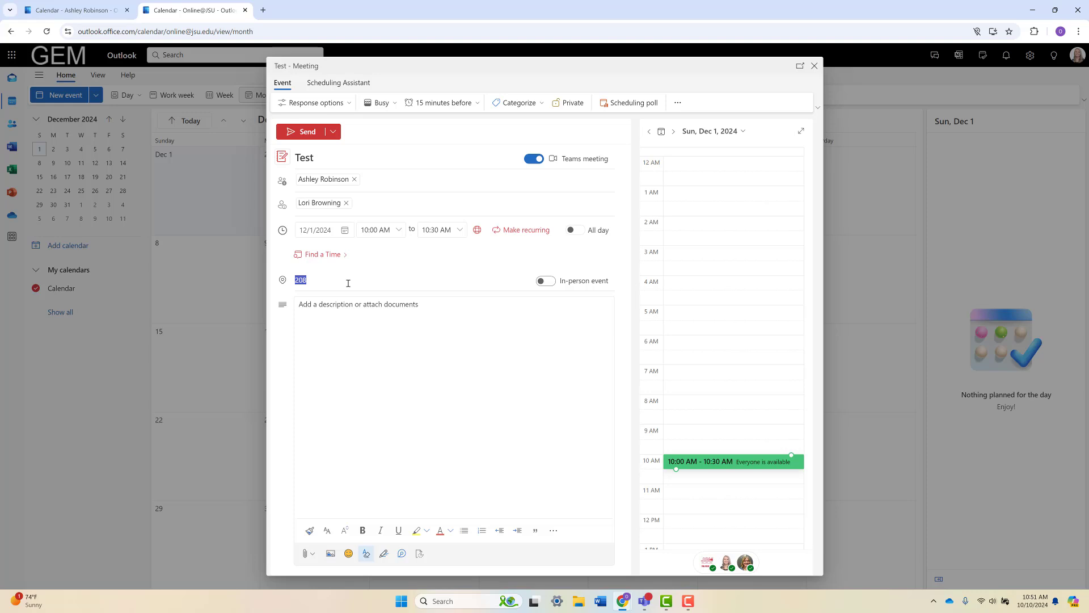
key(BackSpace)
Step: Retitle the event Doctor and mark it as private
double_click(325, 162)
text(D)
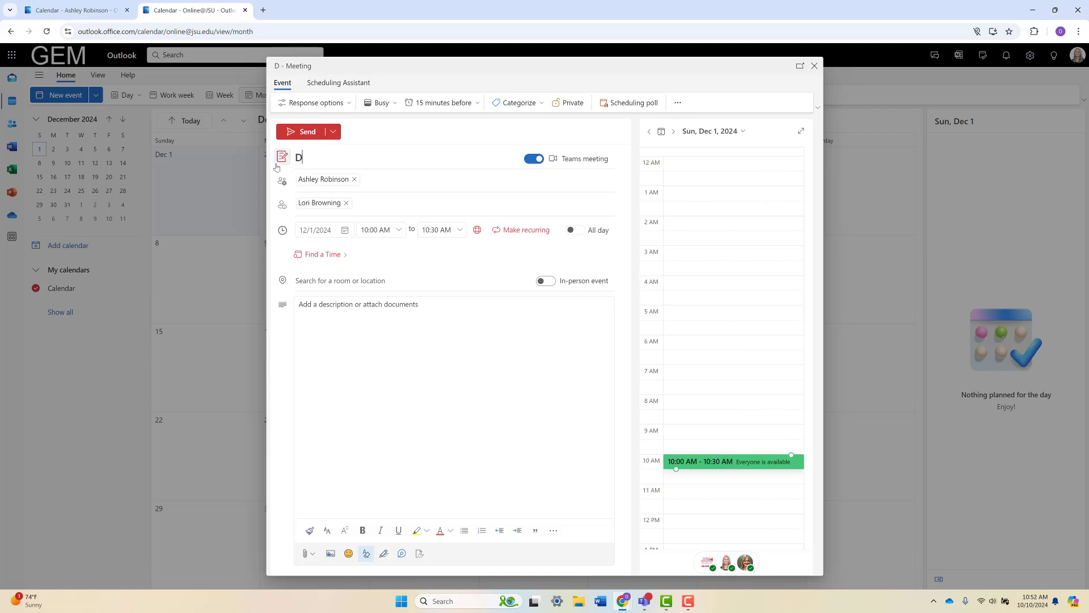
text(octor)
click(563, 102)
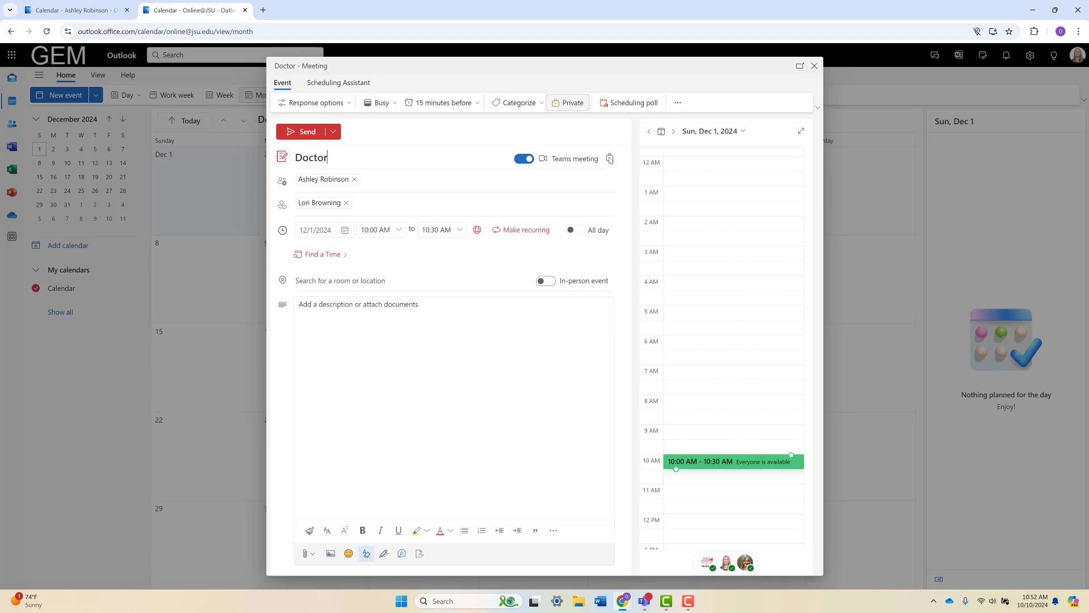
double_click(365, 166)
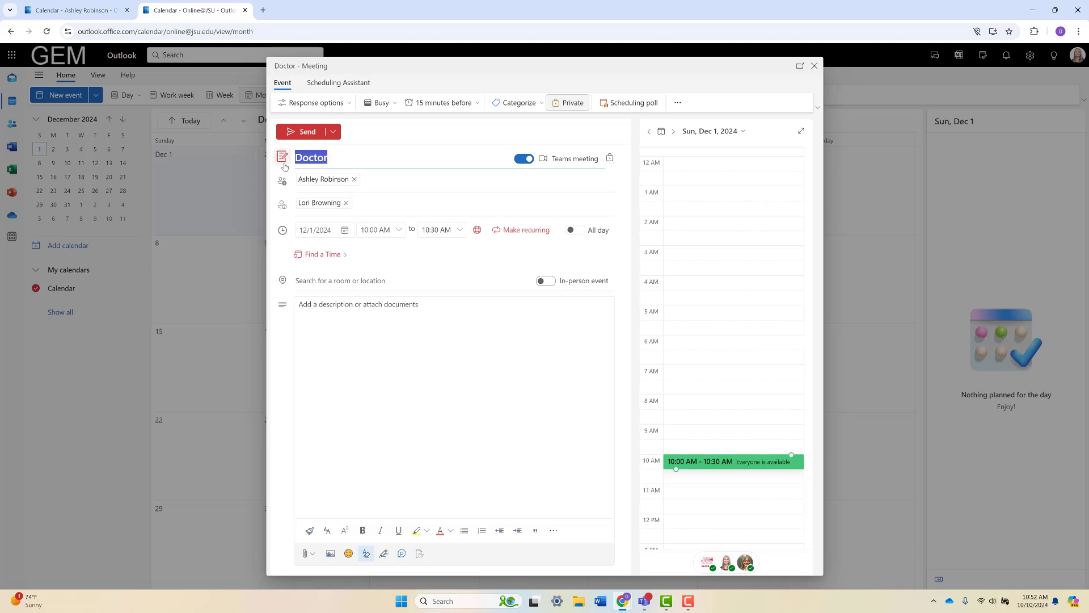
click(394, 160)
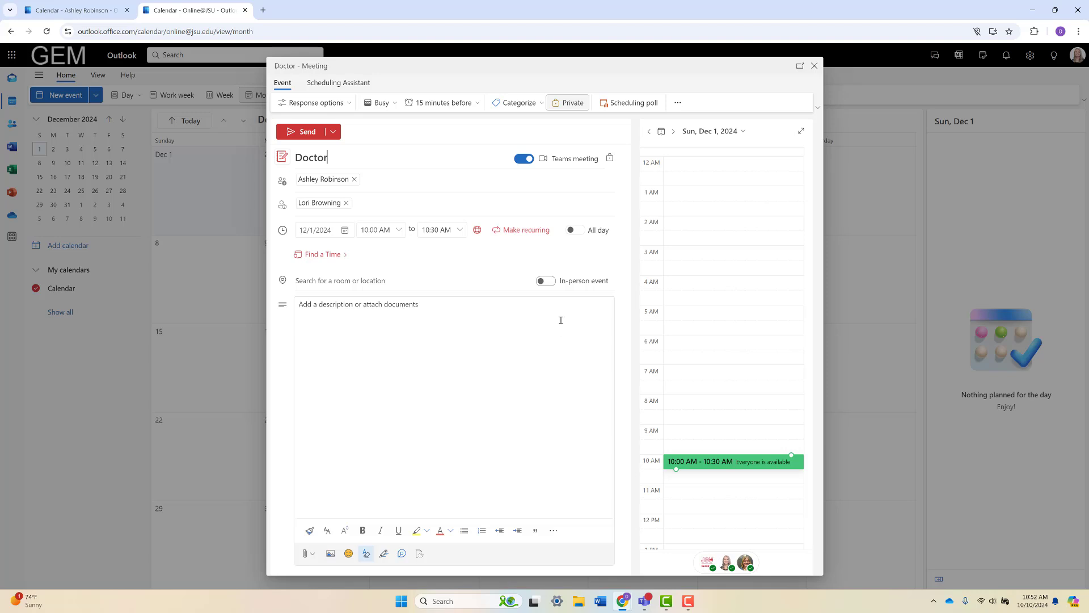
Step: Try to close the Doctor meeting invitation without sending it
click(814, 67)
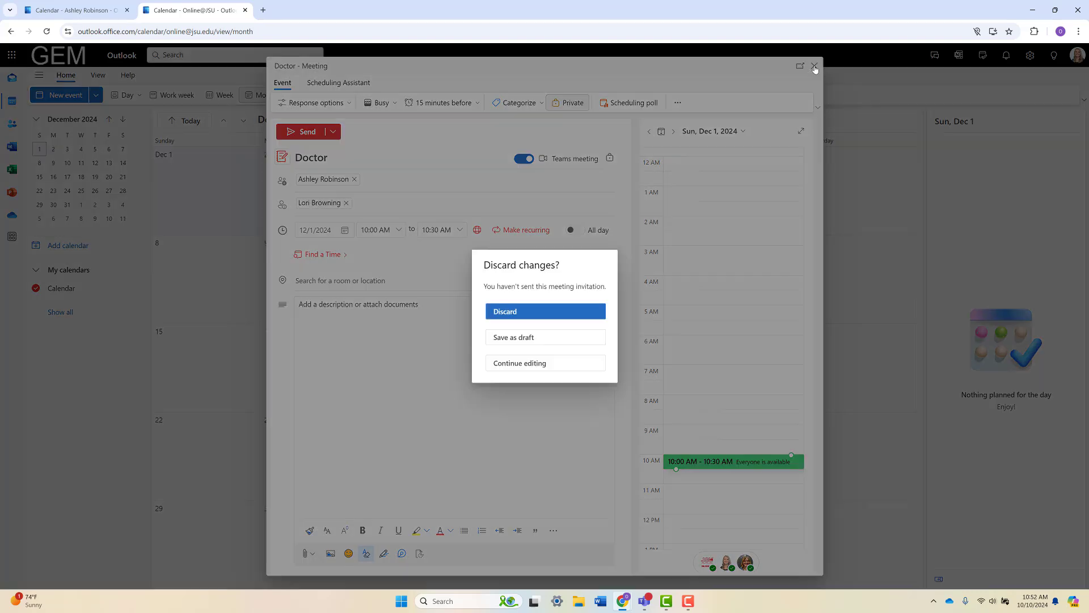
click(519, 320)
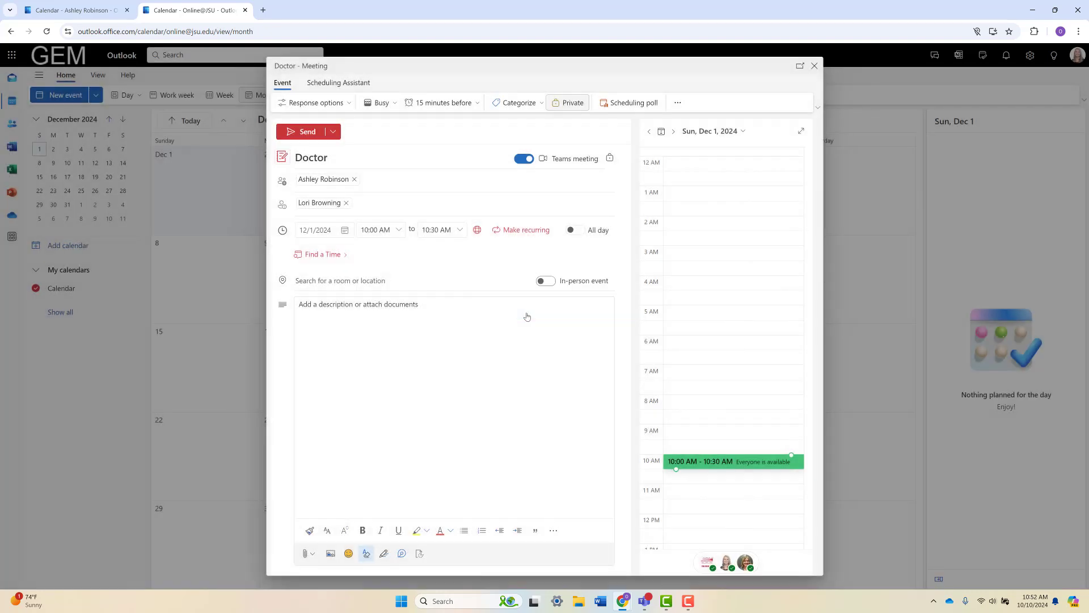
click(816, 67)
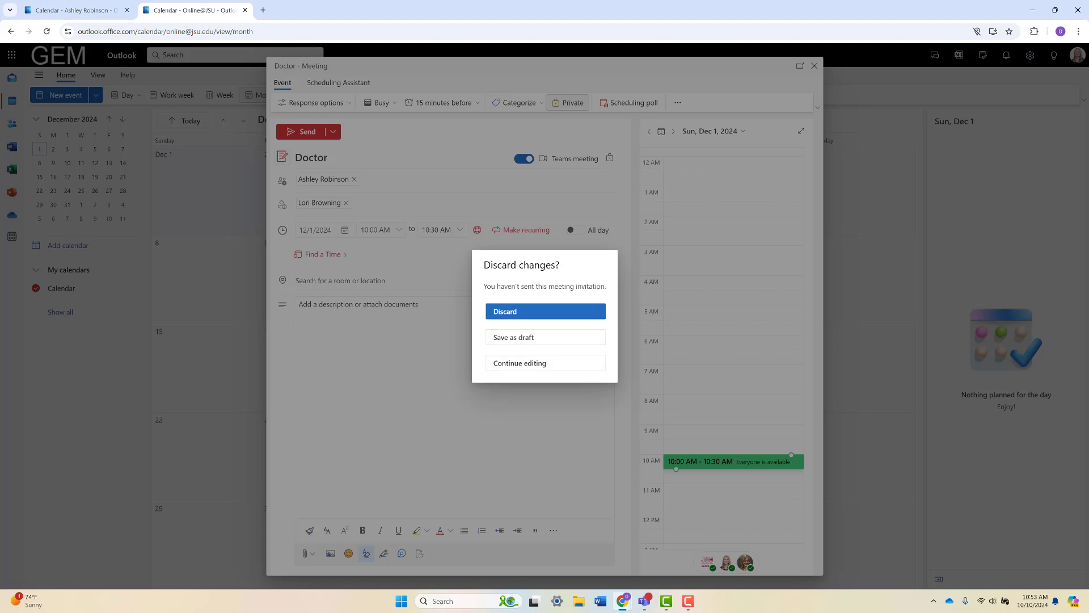
key(Escape)
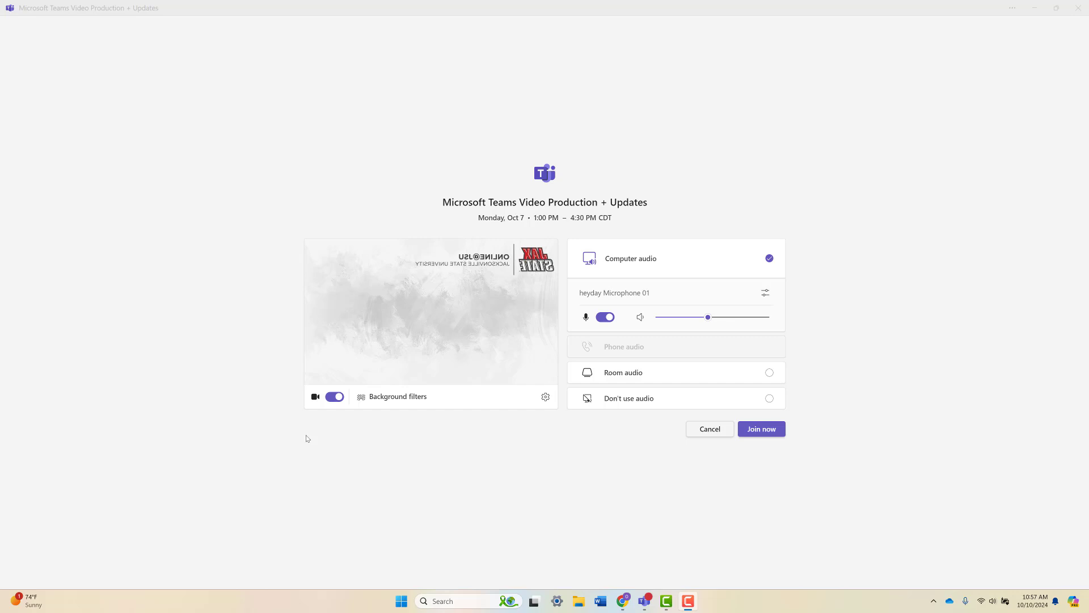
Step: In Microsoft Teams, show the background filters and join the Microsoft Teams Video Production + Updates meeting
click(360, 398)
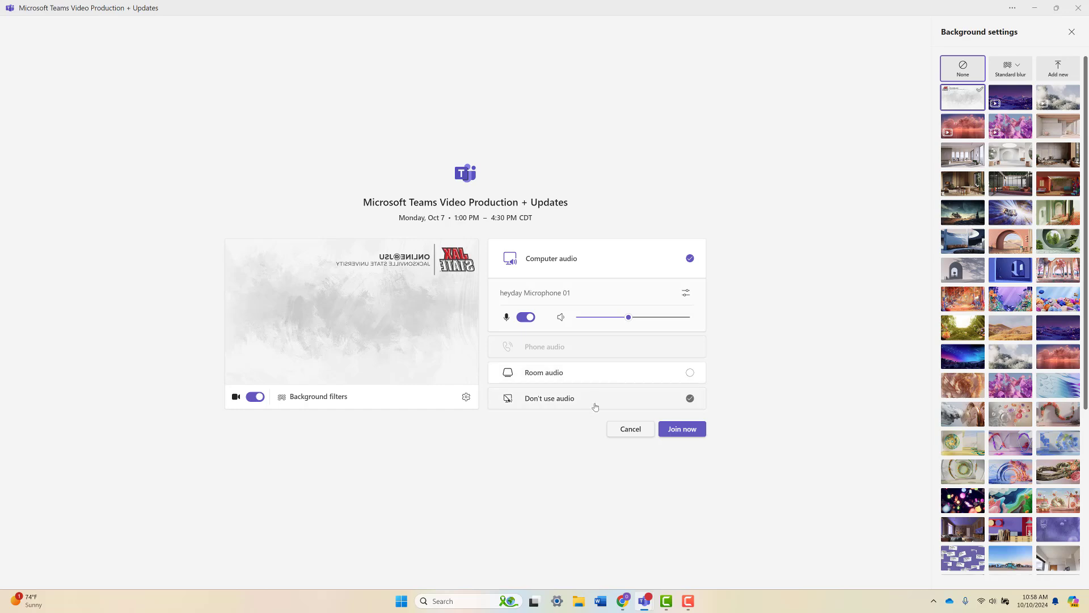
click(688, 430)
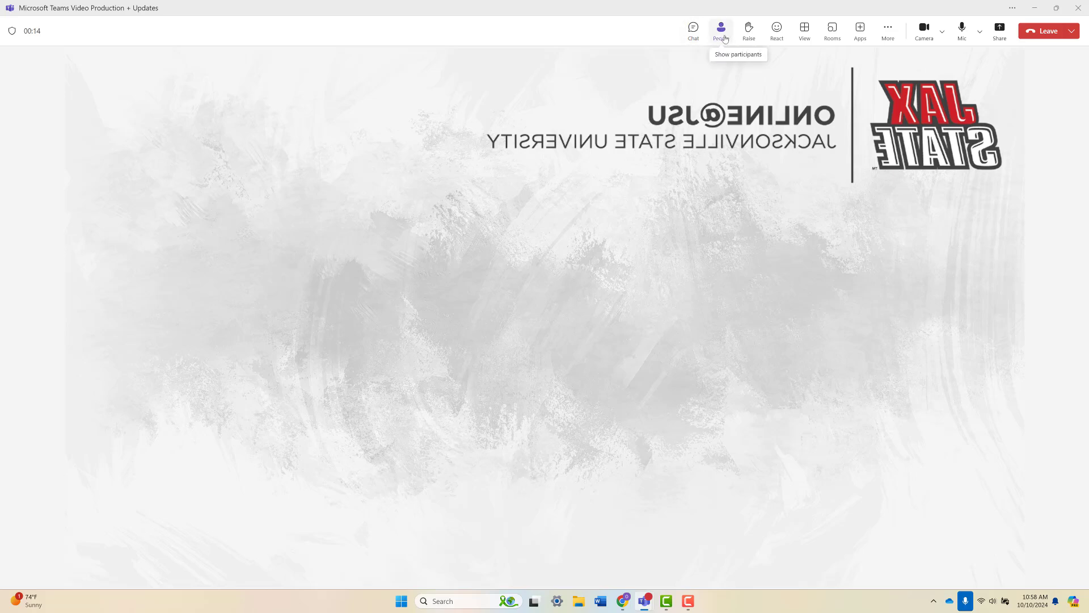
Step: Send an applause reaction in the meeting and look through the available view layouts
click(777, 40)
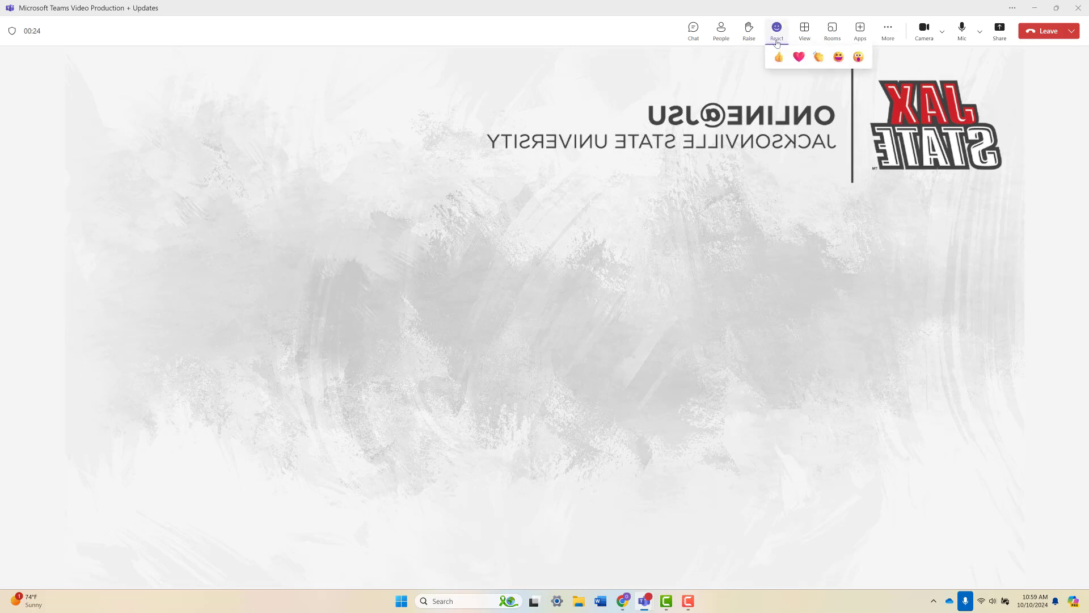
click(816, 59)
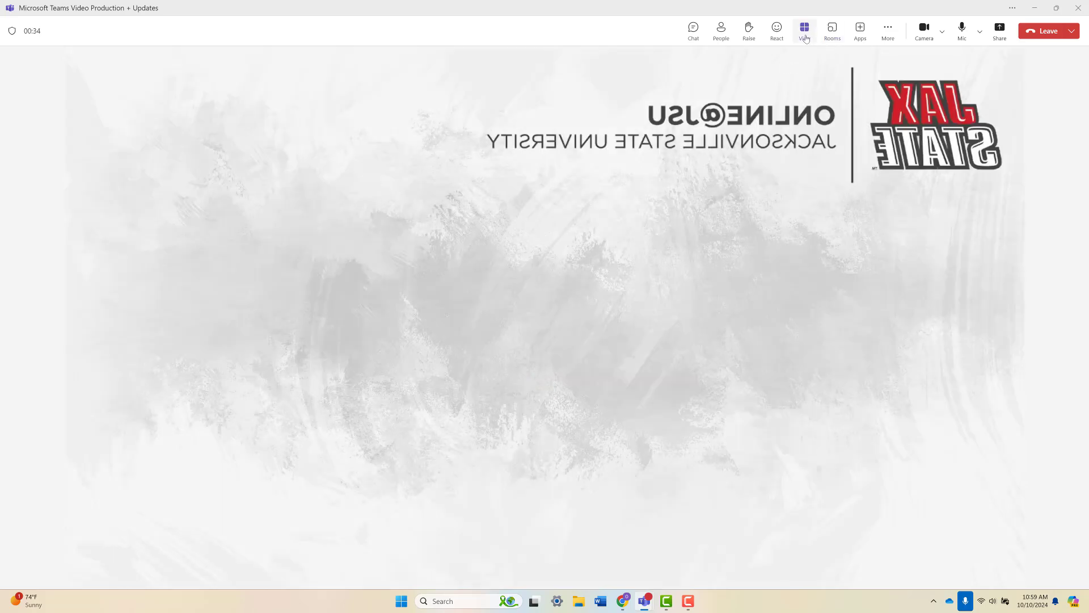
click(805, 39)
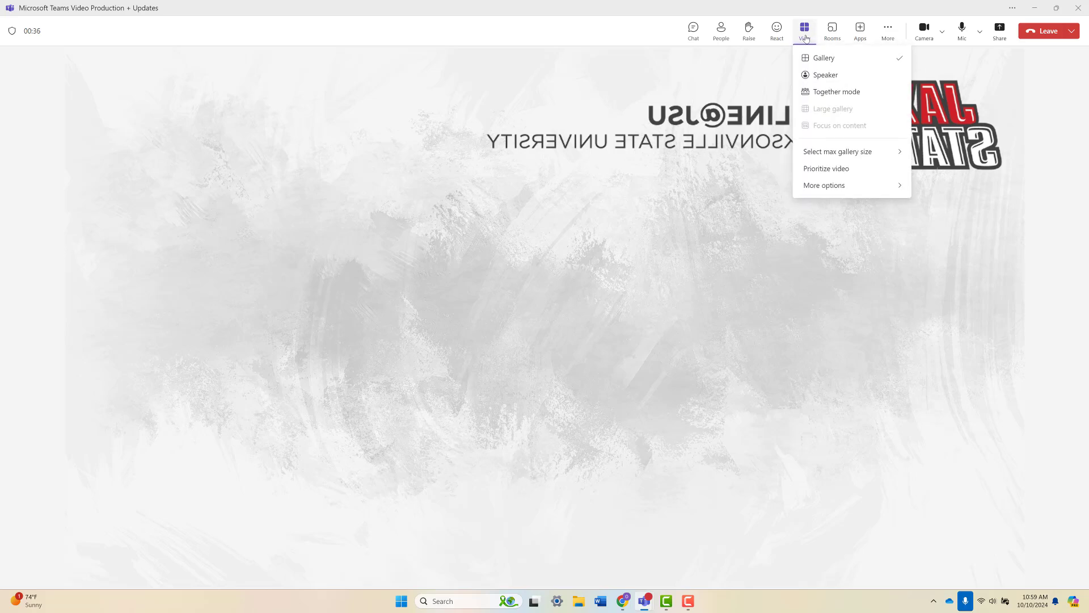
click(838, 83)
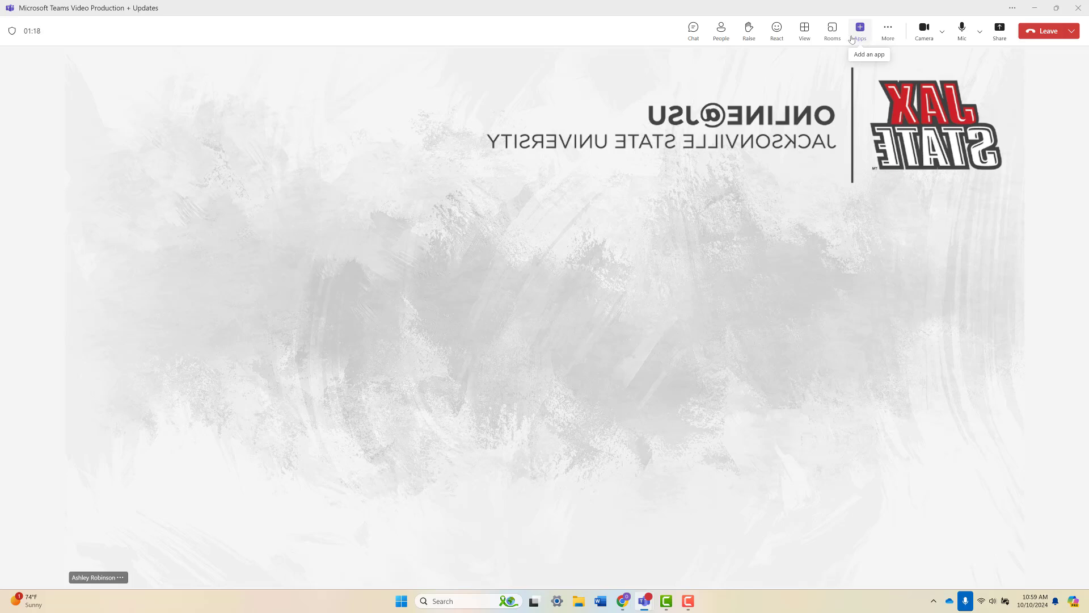
Step: Look through the apps that can be added to the meeting and the additional meeting options, including recording and transcription
click(860, 35)
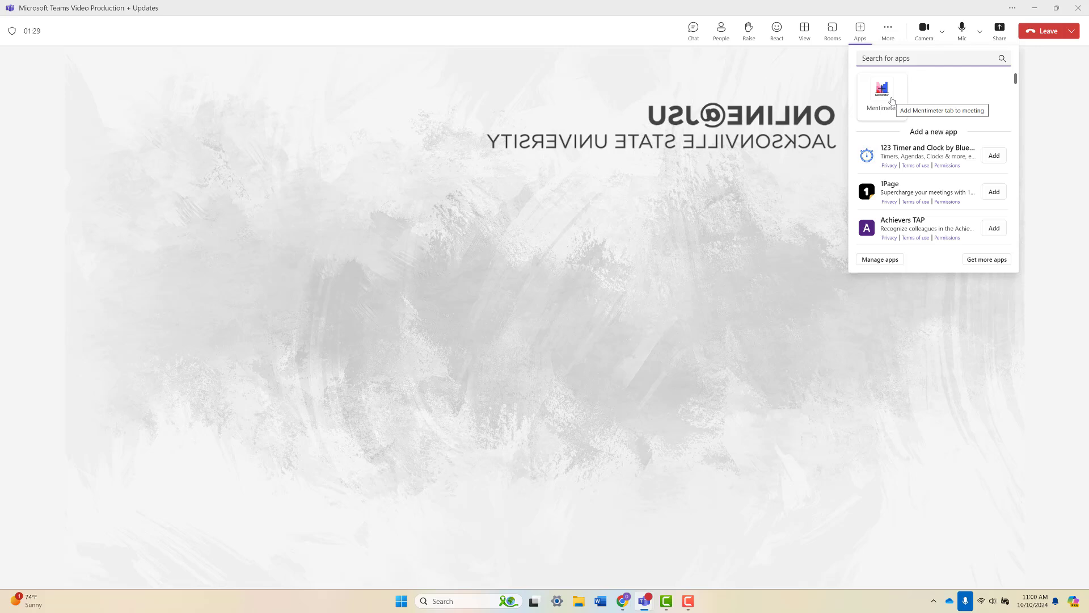
click(814, 115)
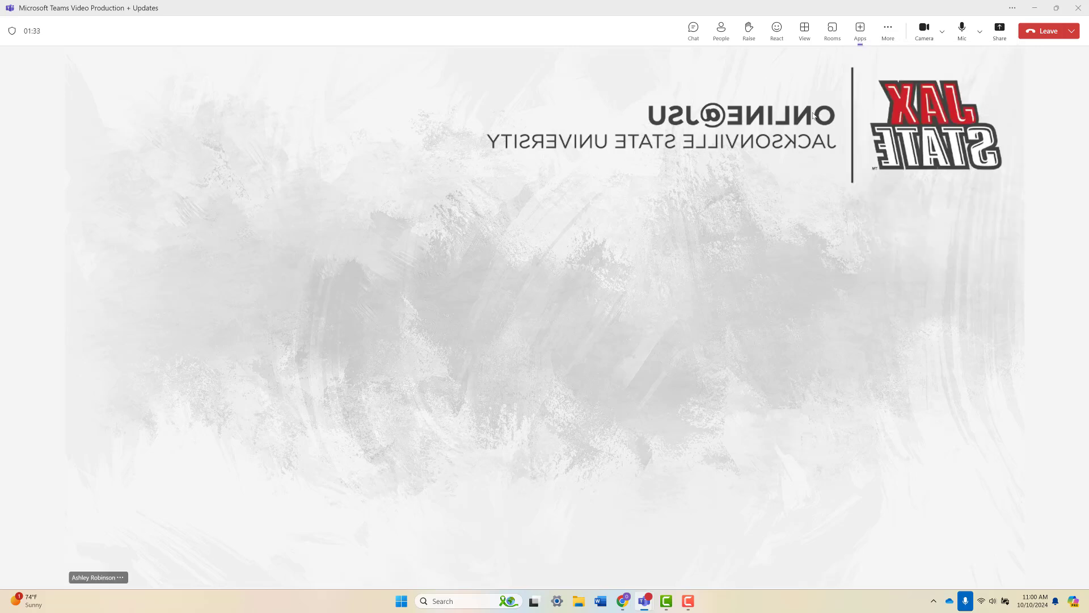
click(886, 43)
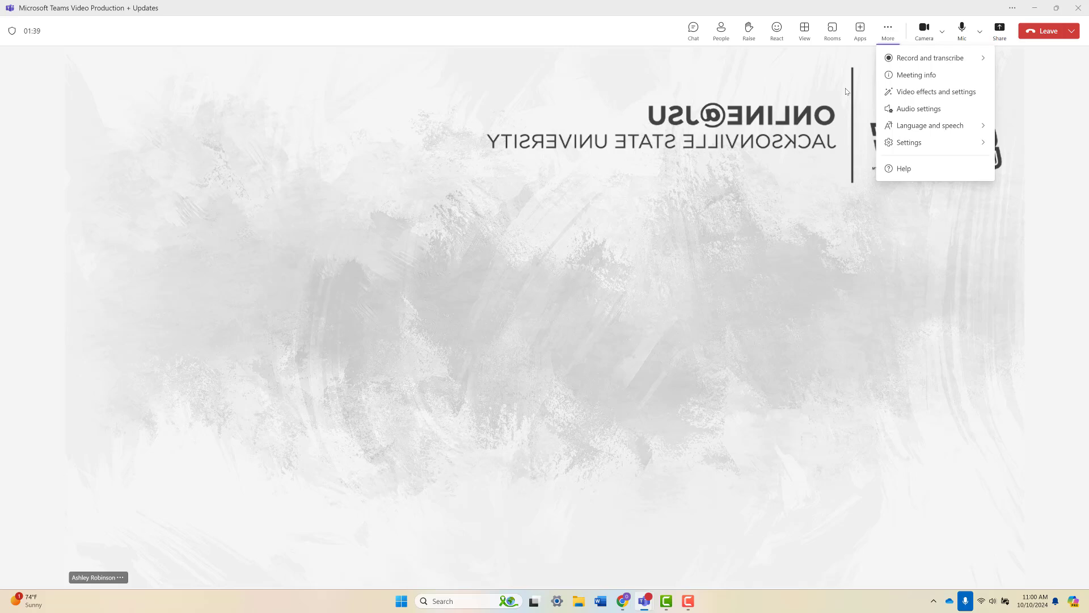
click(947, 64)
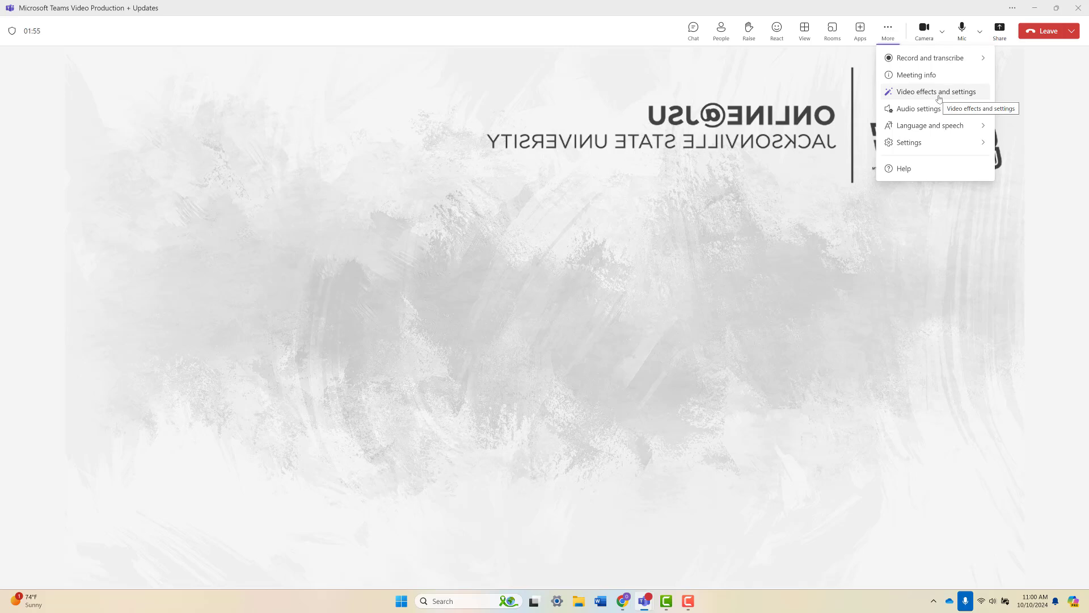
click(1032, 91)
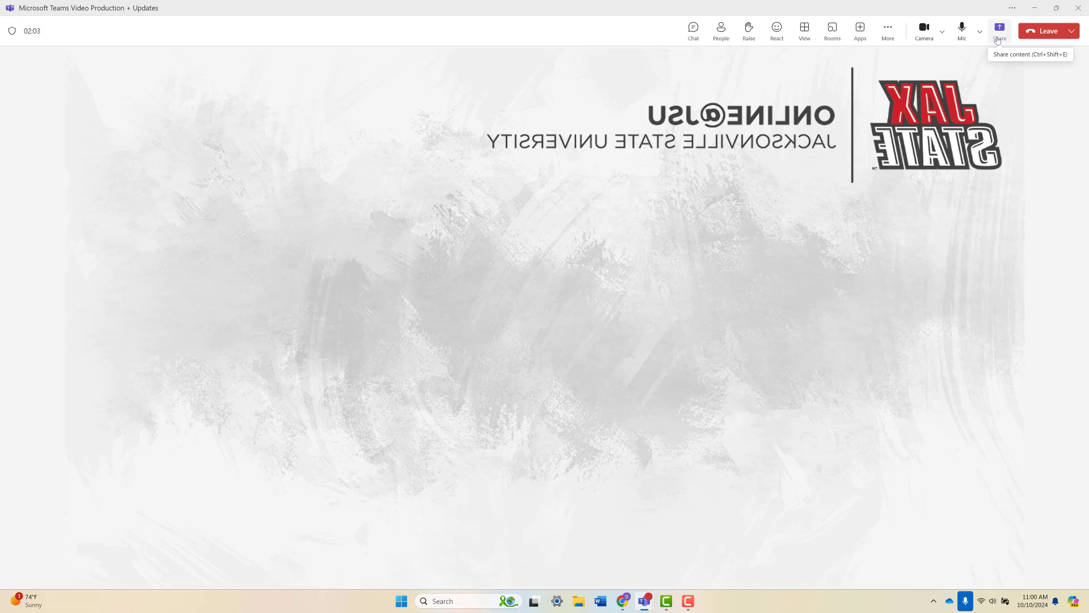
Step: Try to include sound in the shared content and look through the available screens, windows, PowerPoint Live and Excel Live files
click(999, 34)
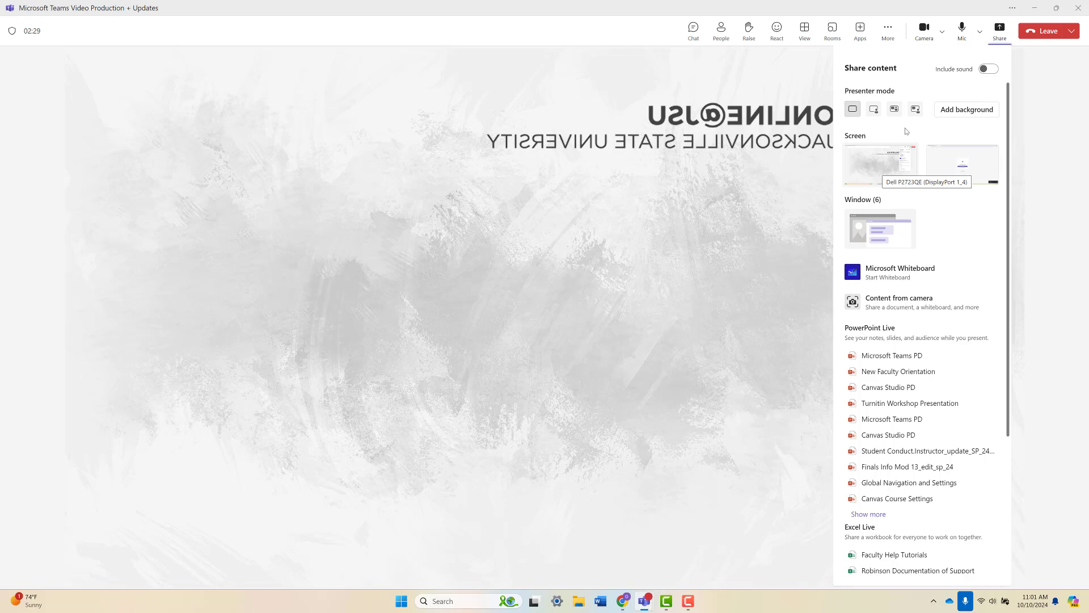
click(988, 70)
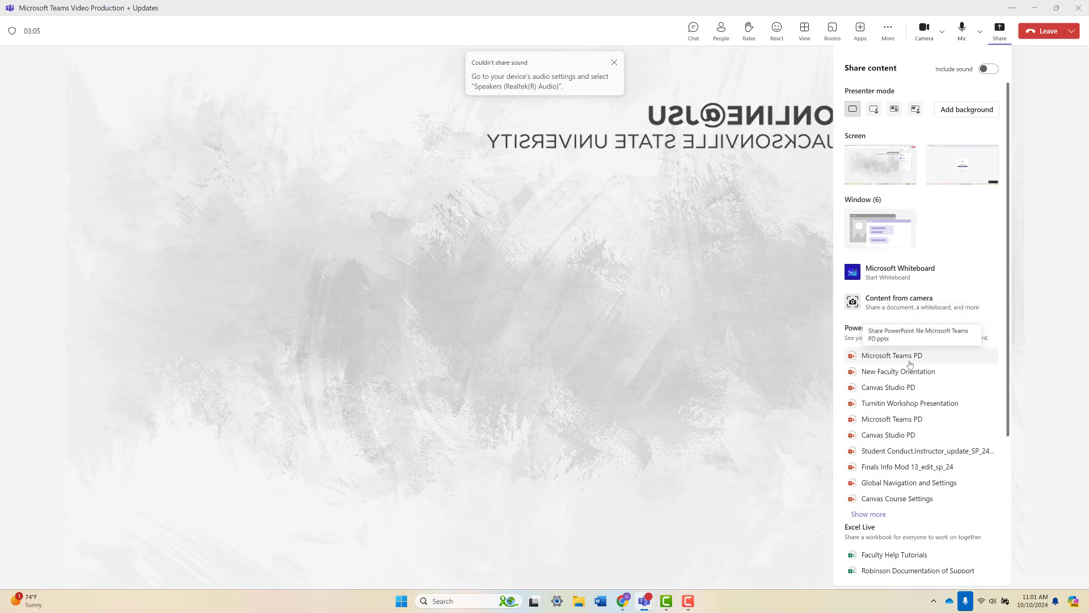
scroll(910, 364, down, 4)
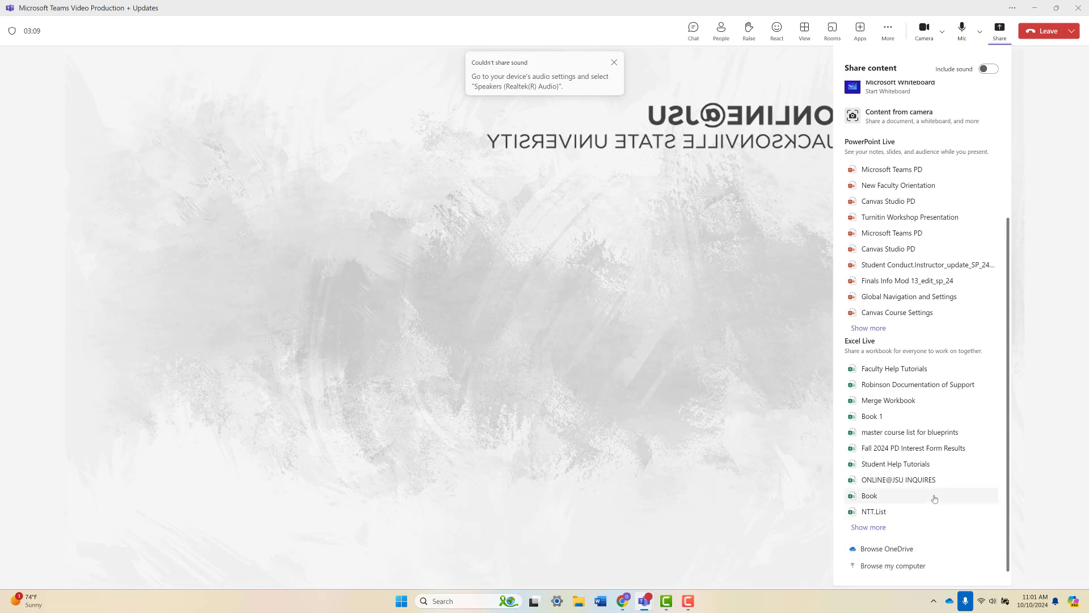
scroll(910, 415, up, 4)
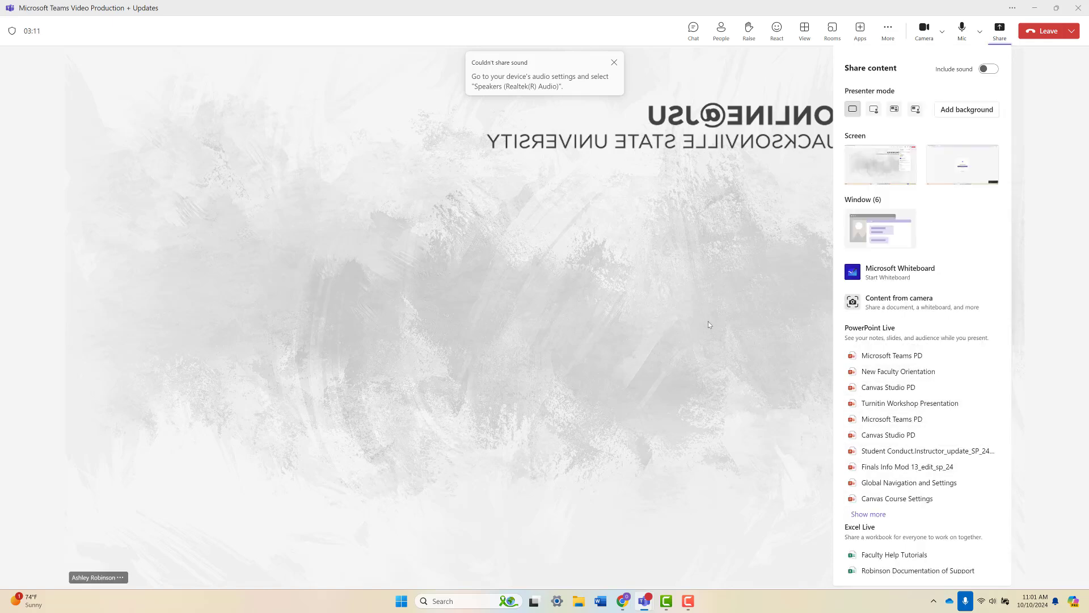
click(350, 281)
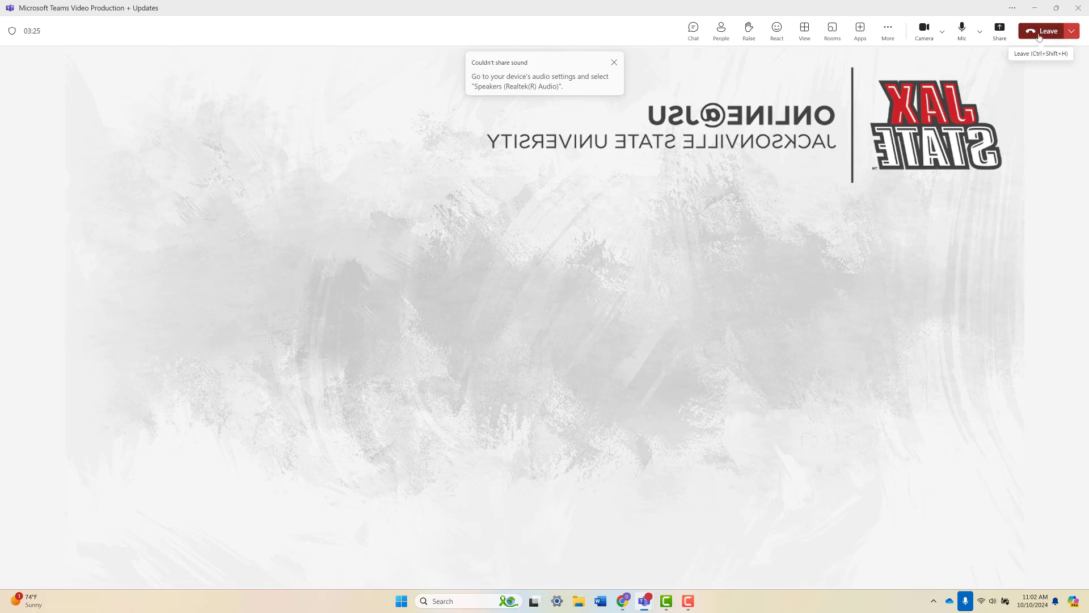
Step: Show the choices for leaving the meeting or ending it
click(1067, 37)
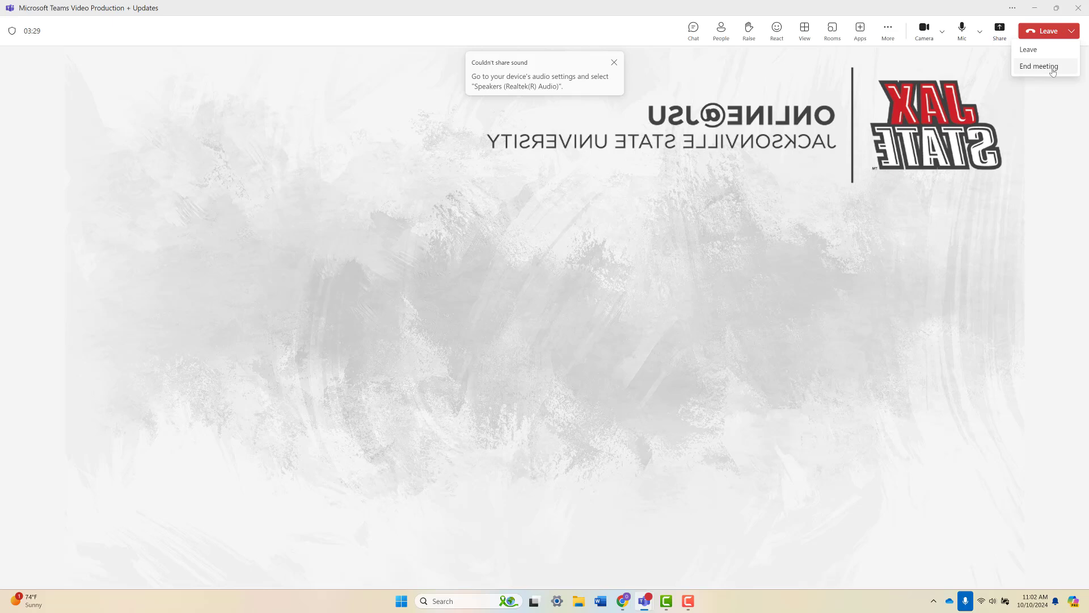